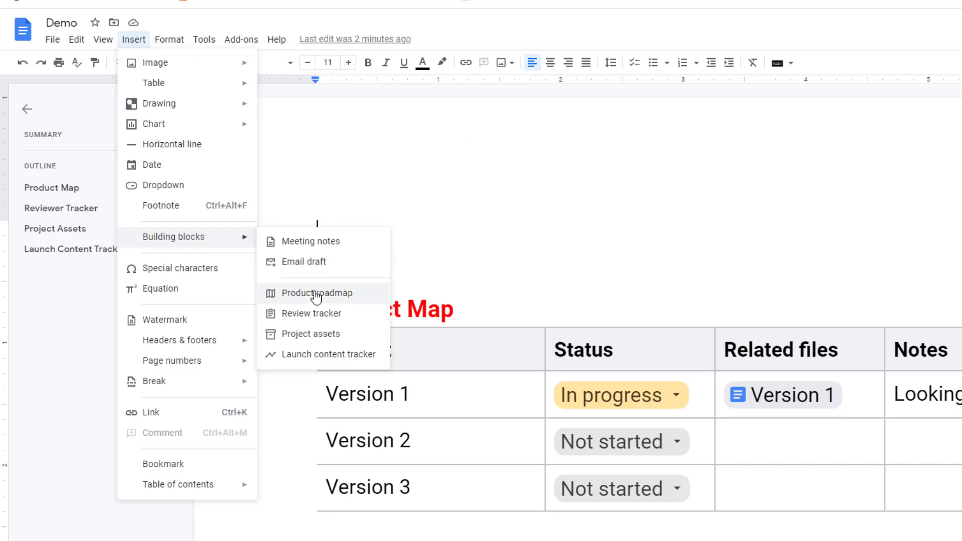
# - Browse the items that can be inserted with the @ menu on the blank line above the Product Map heading
pyautogui.click(168, 185)
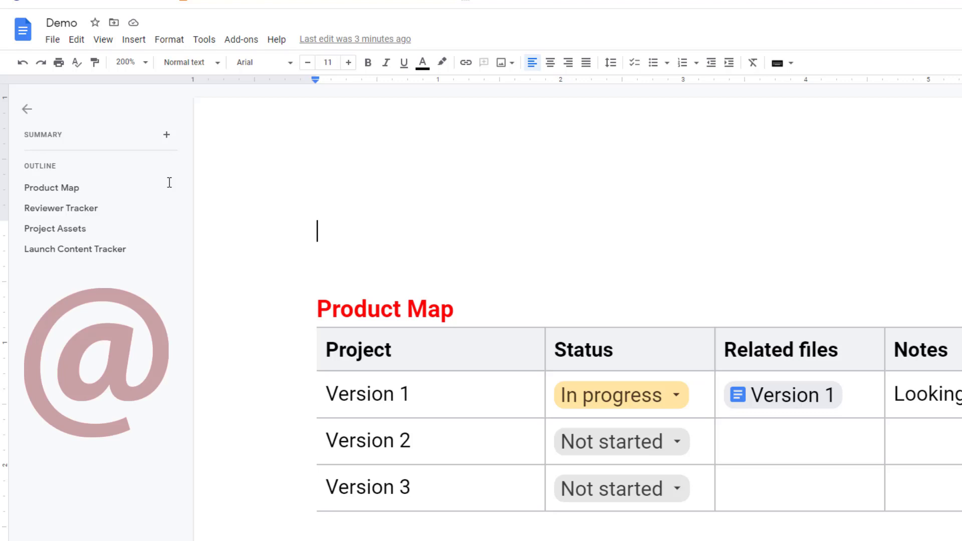
pyautogui.write('@')
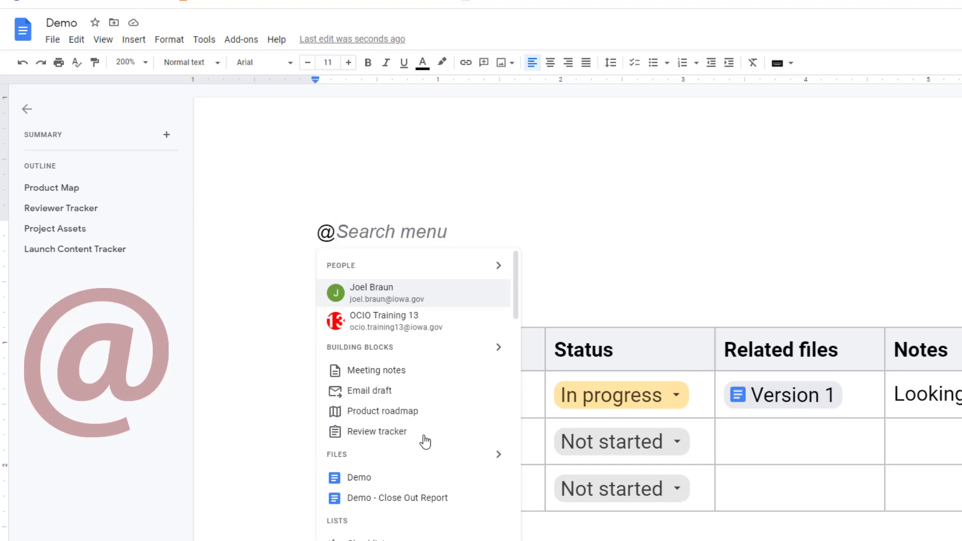
pyautogui.scroll(-4, 425, 442)
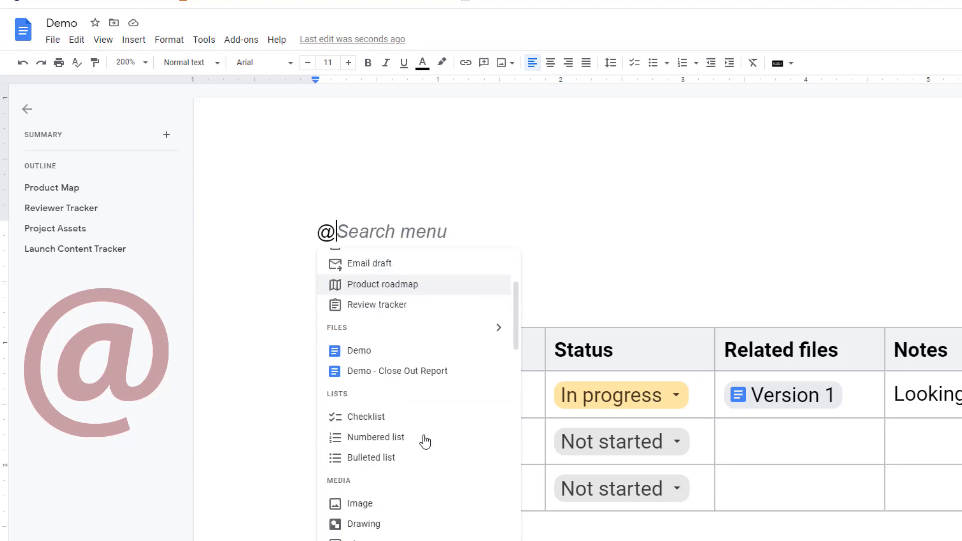
pyautogui.scroll(-4, 425, 441)
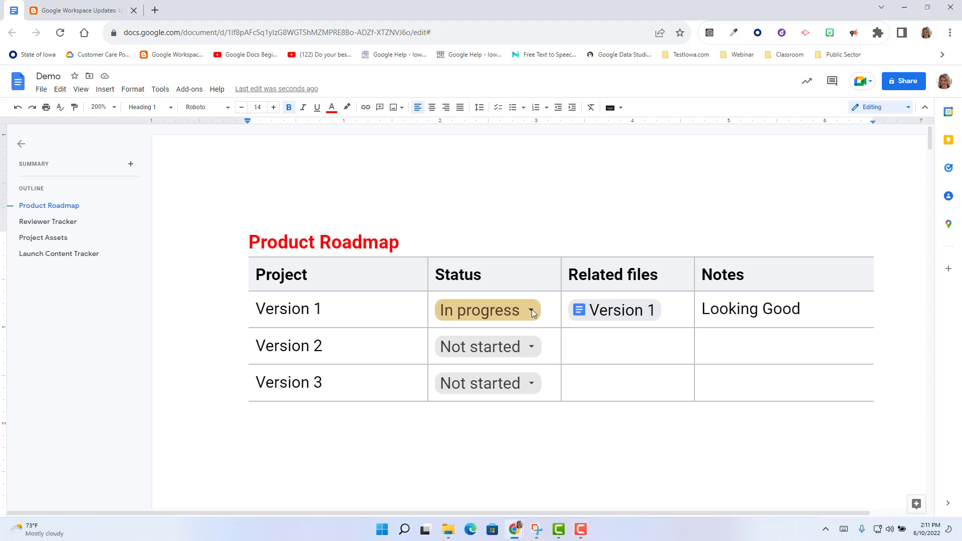
# - Link the Version 2 document in the Version 2 row's Related files cell and set that row's status to In progress
pyautogui.click(531, 308)
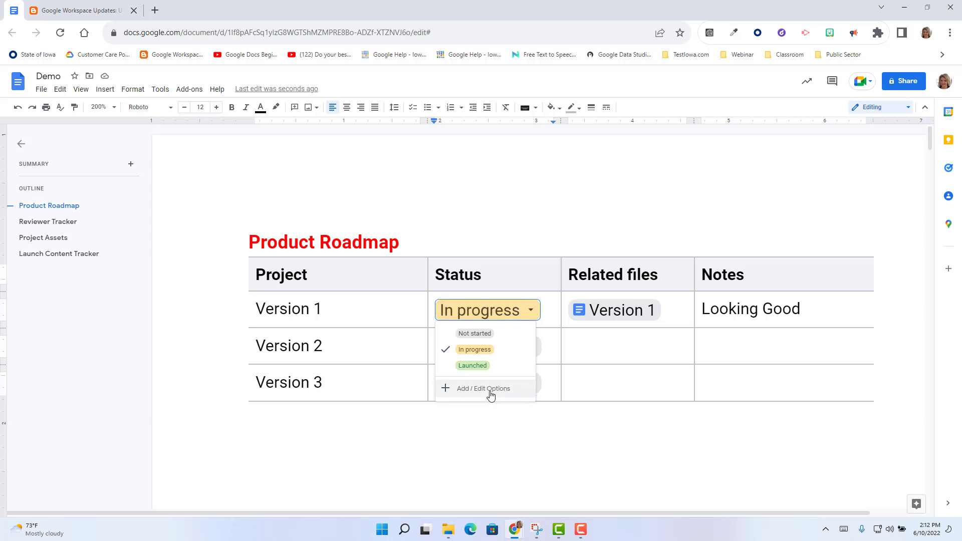
pyautogui.click(591, 346)
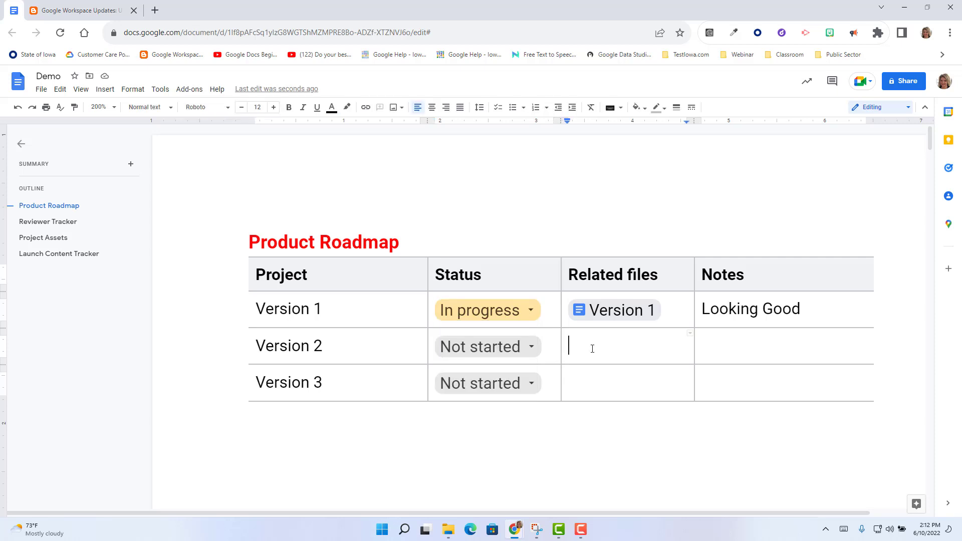
pyautogui.write('@')
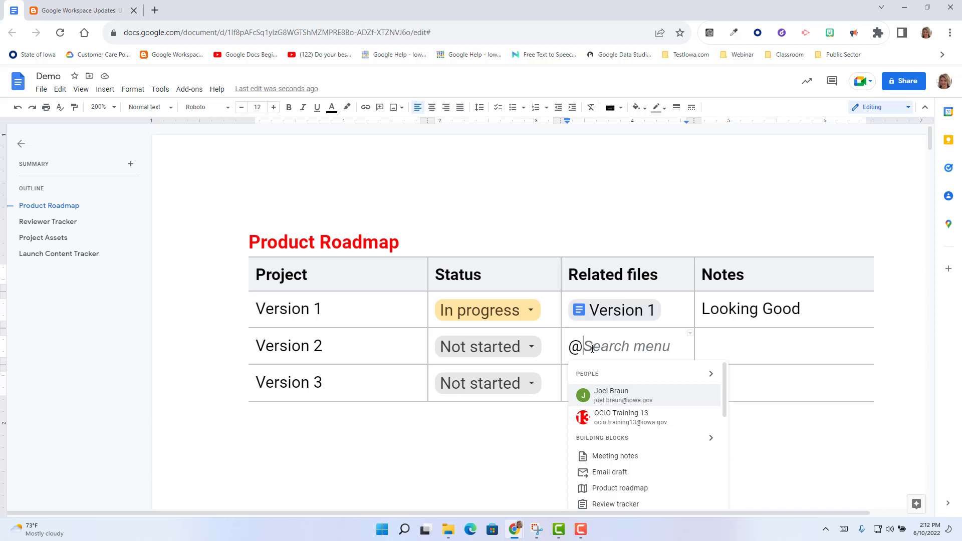
pyautogui.write('version')
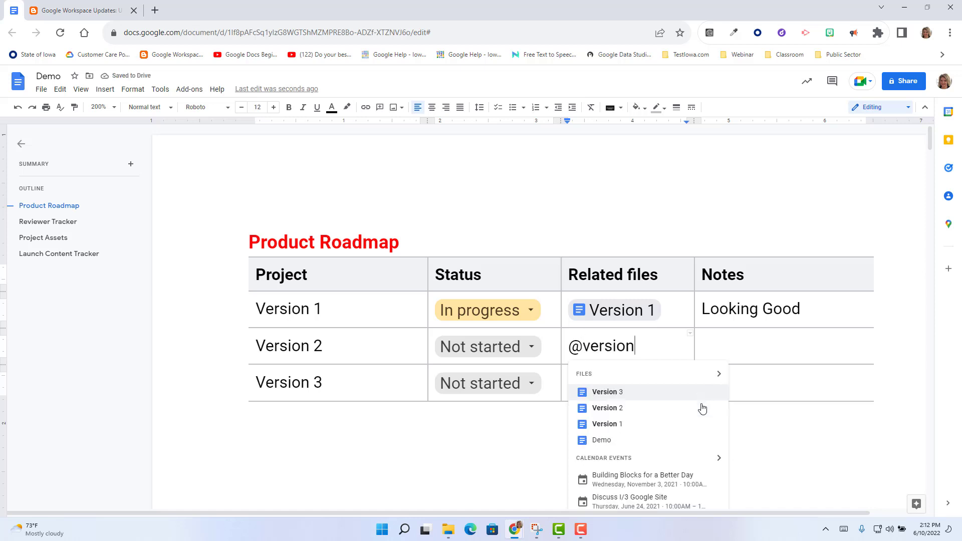
pyautogui.click(605, 410)
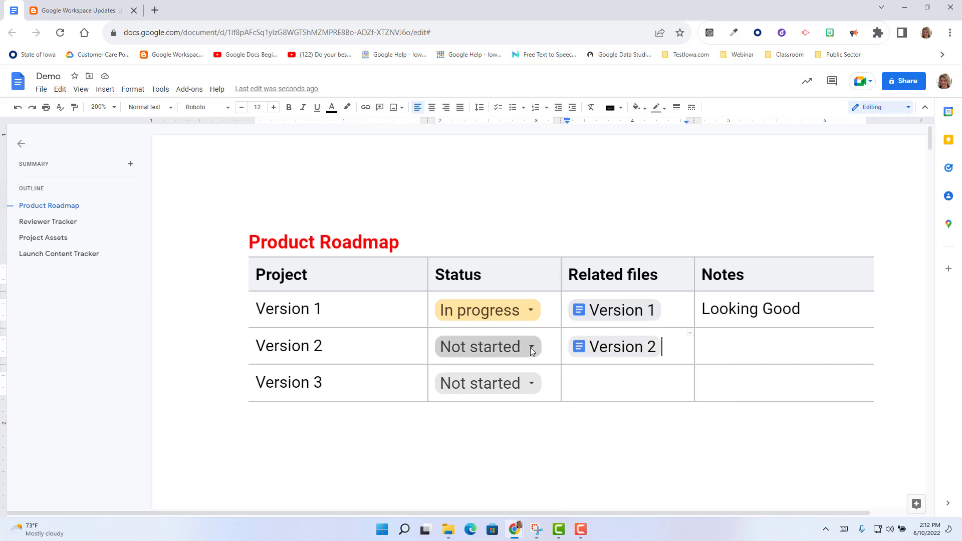
pyautogui.click(530, 347)
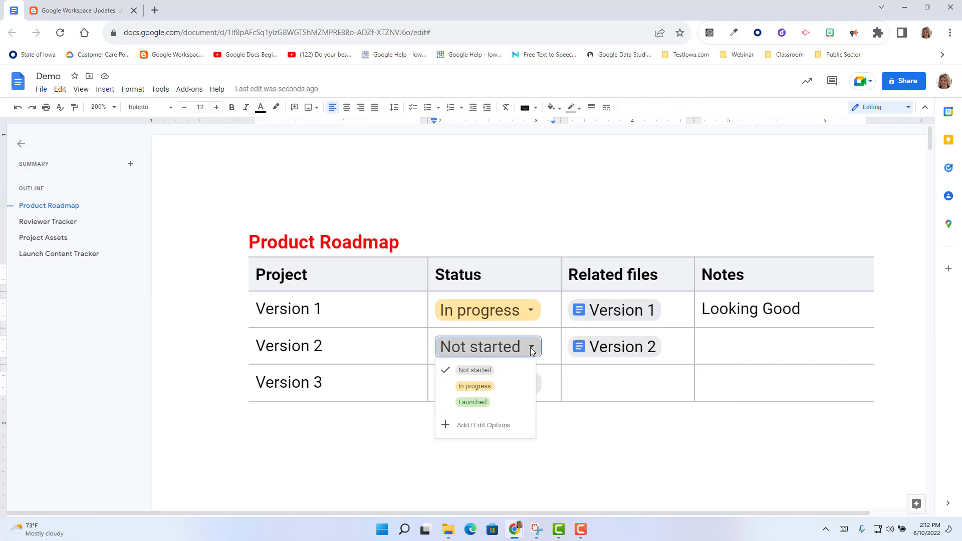
pyautogui.click(475, 386)
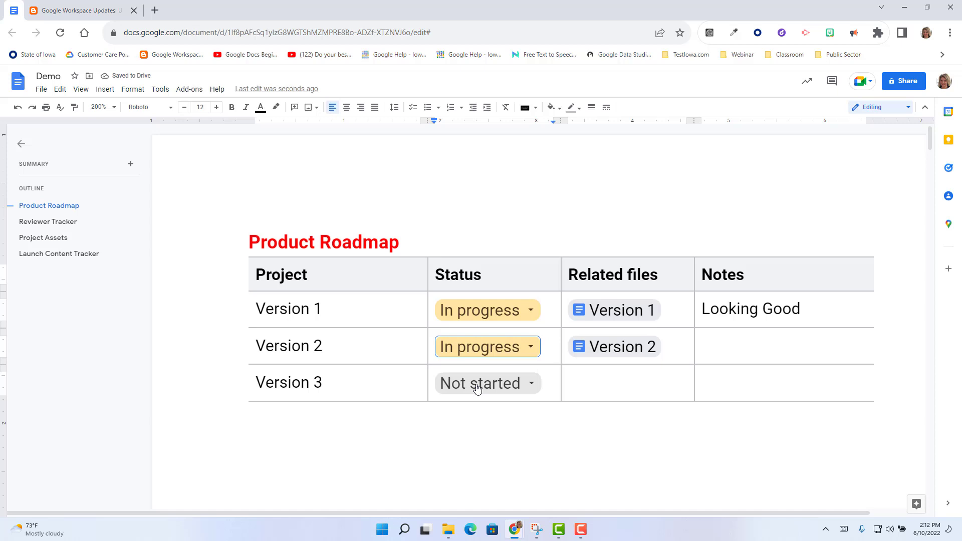
# - In the Reviewer Tracker's second row, add OCIO Training 13 as the reviewer and set the status to Approved
pyautogui.click(56, 222)
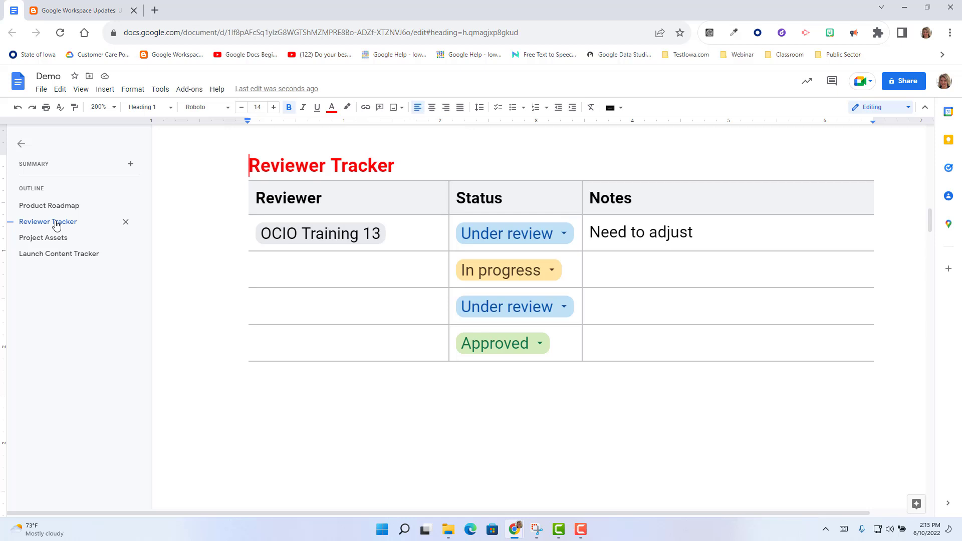
pyautogui.click(282, 269)
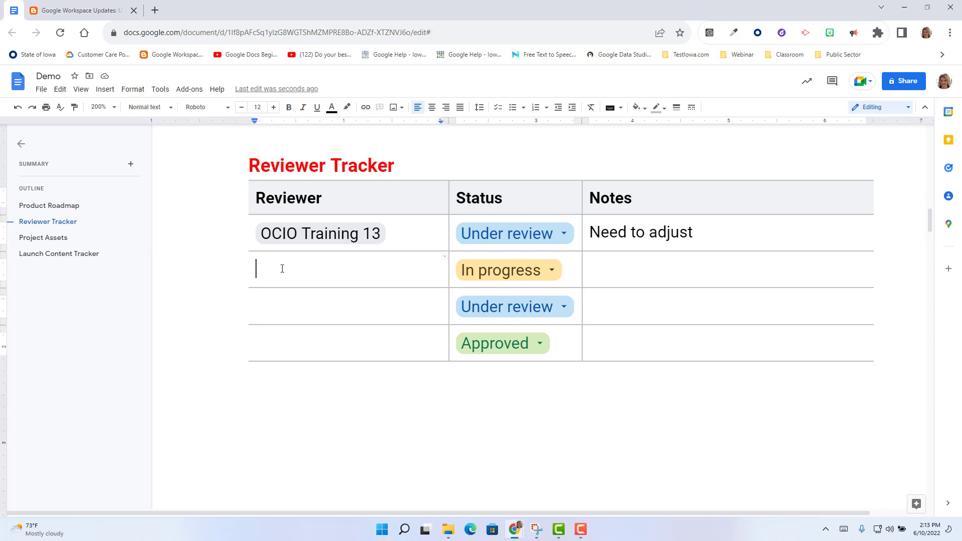
pyautogui.write('@')
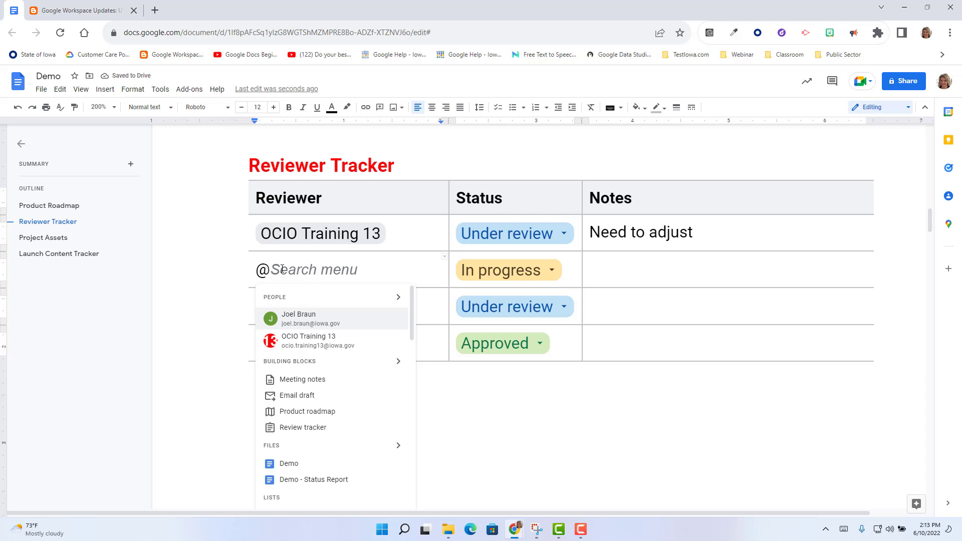
pyautogui.write('ocio')
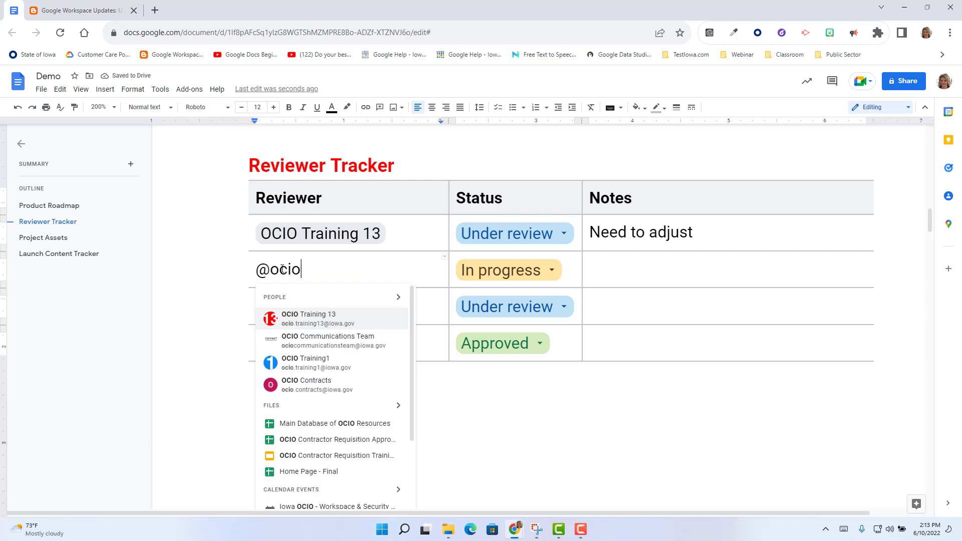
pyautogui.click(341, 325)
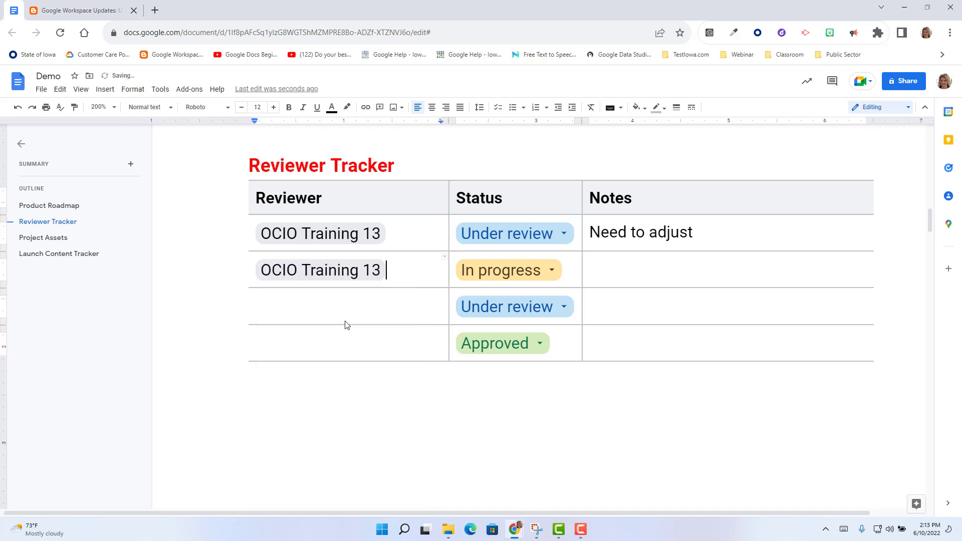
pyautogui.click(552, 275)
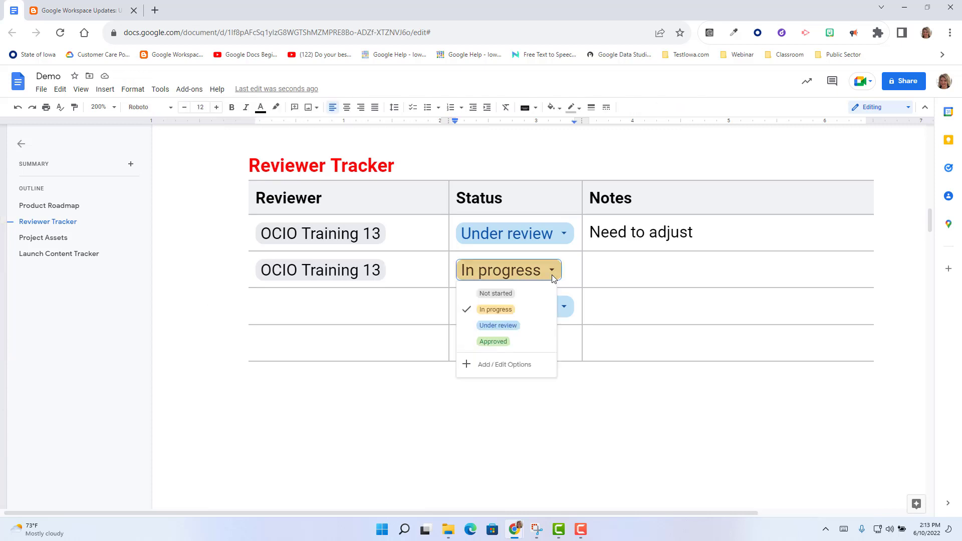
pyautogui.click(502, 342)
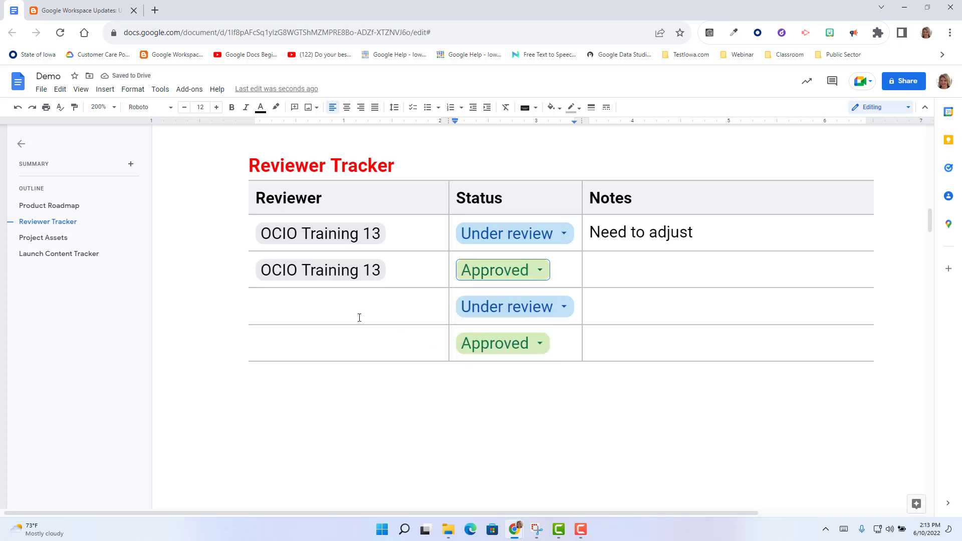
# - In the Project Assets table, link the Demo - Close Out Report file in the Close out Report row and set its status to Approved
pyautogui.click(38, 238)
pyautogui.click(287, 342)
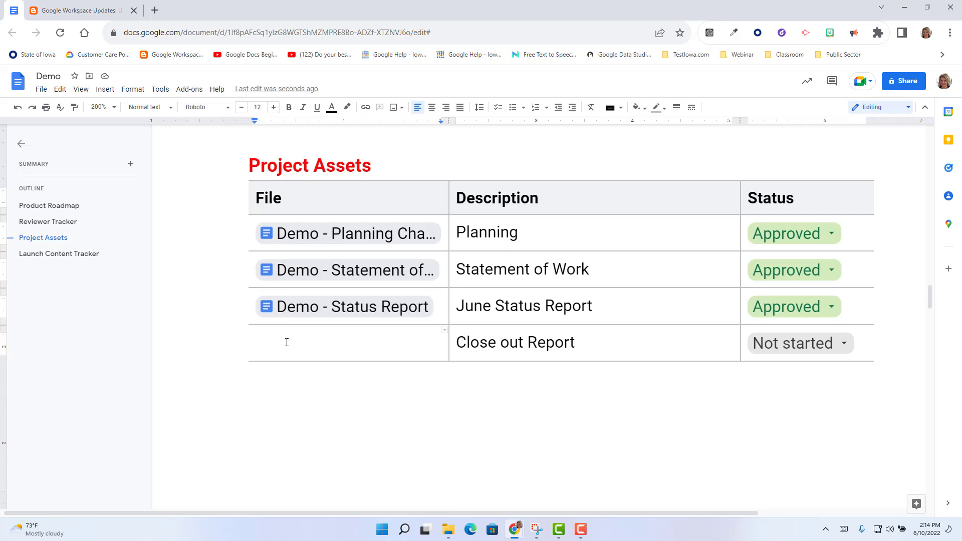
pyautogui.write('@')
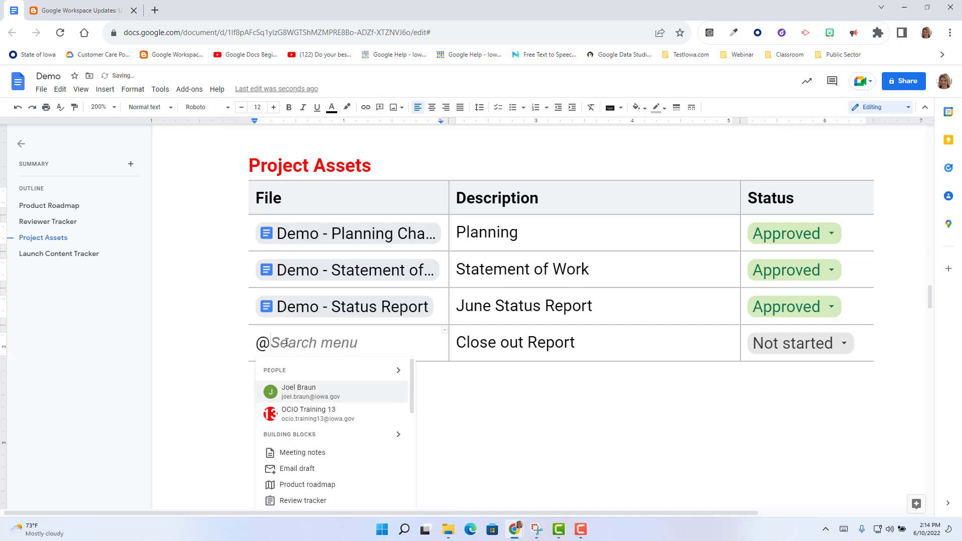
pyautogui.write('Demo-Close')
pyautogui.click(343, 389)
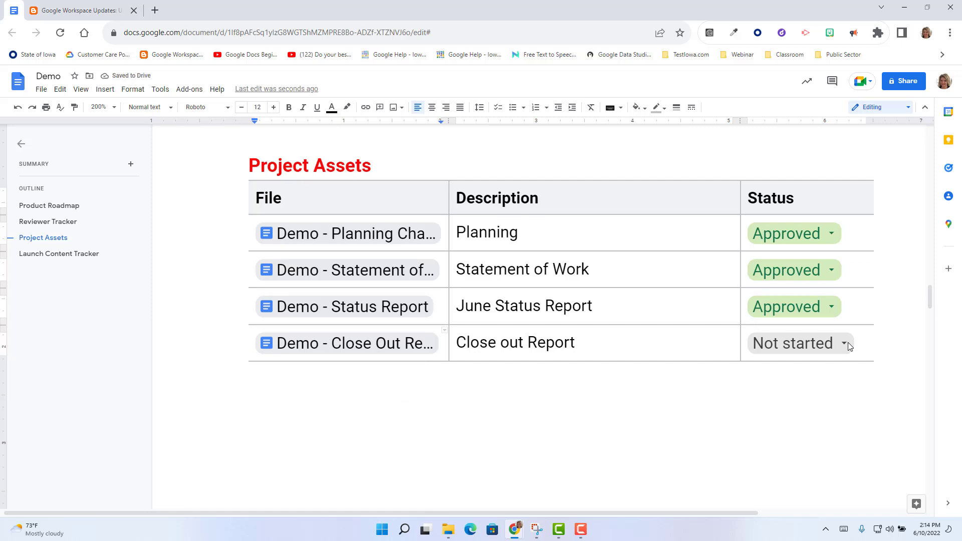
pyautogui.click(847, 341)
pyautogui.click(797, 418)
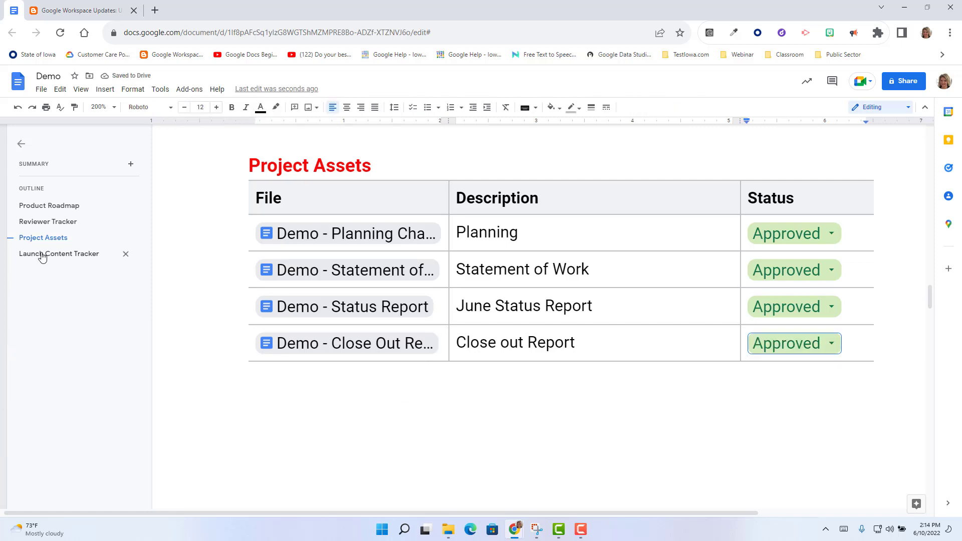
# - Go to the Launch Content Tracker section and review the table editing options for the Description column
pyautogui.click(42, 255)
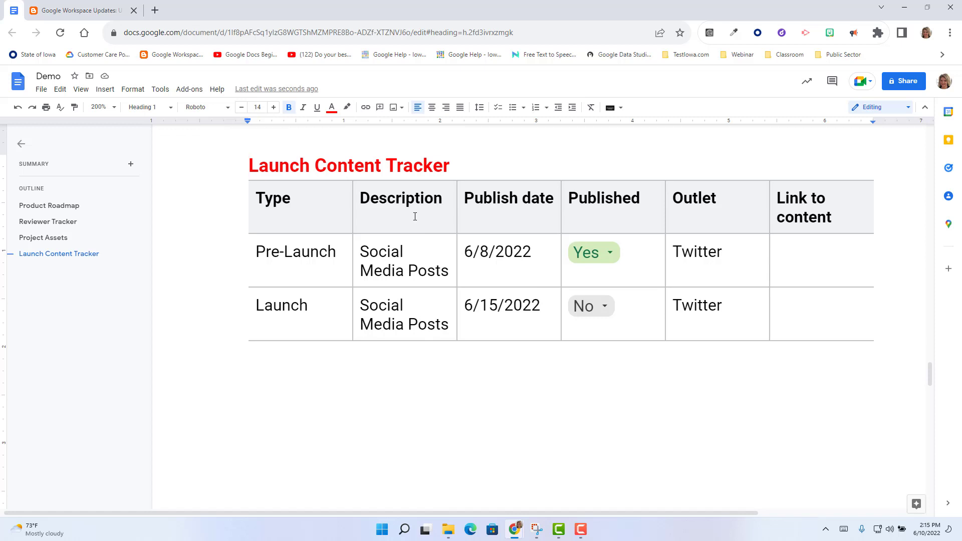
pyautogui.moveTo(415, 216)
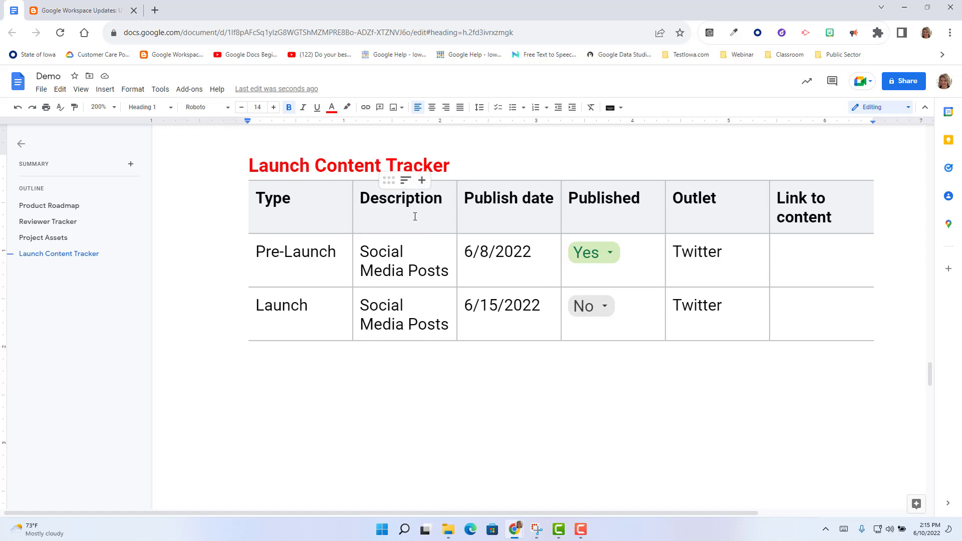
pyautogui.rightClick(415, 217)
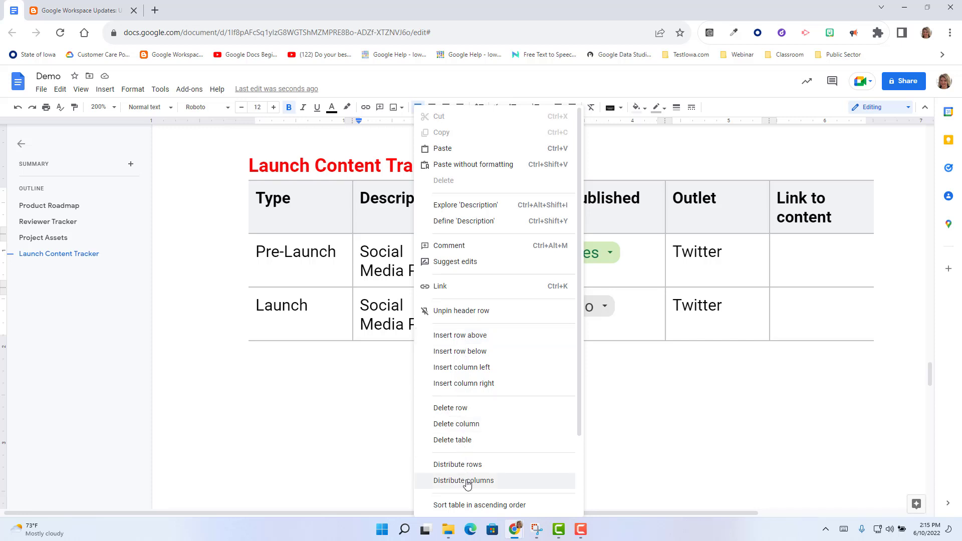
pyautogui.click(391, 305)
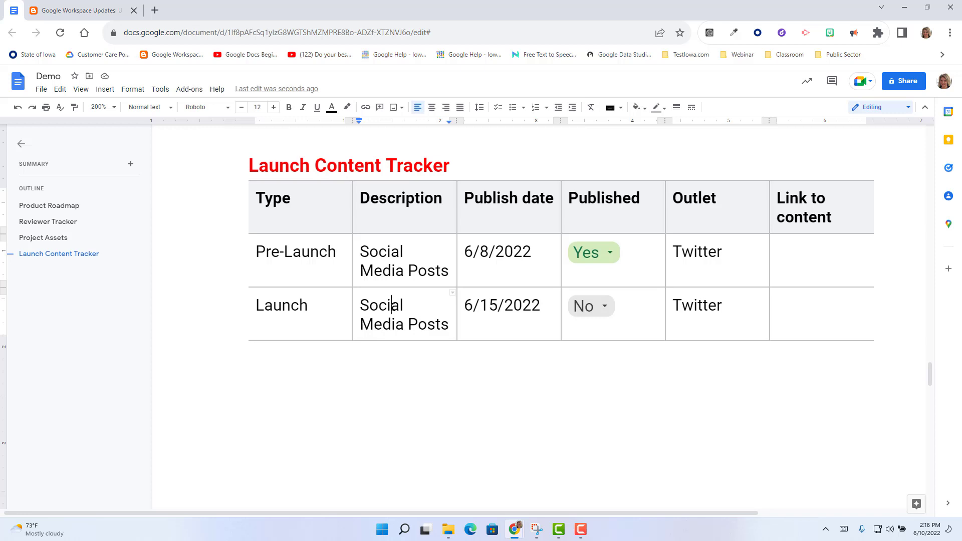
# - Insert a column titled To Do after the Link to content column and add a checklist checkbox in its Pre-Launch row
pyautogui.rightClick(799, 212)
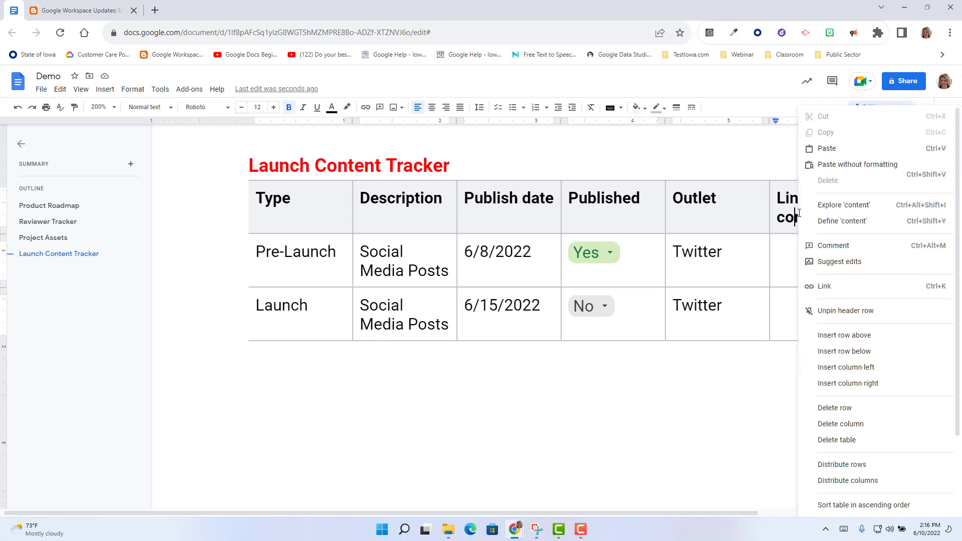
pyautogui.click(851, 384)
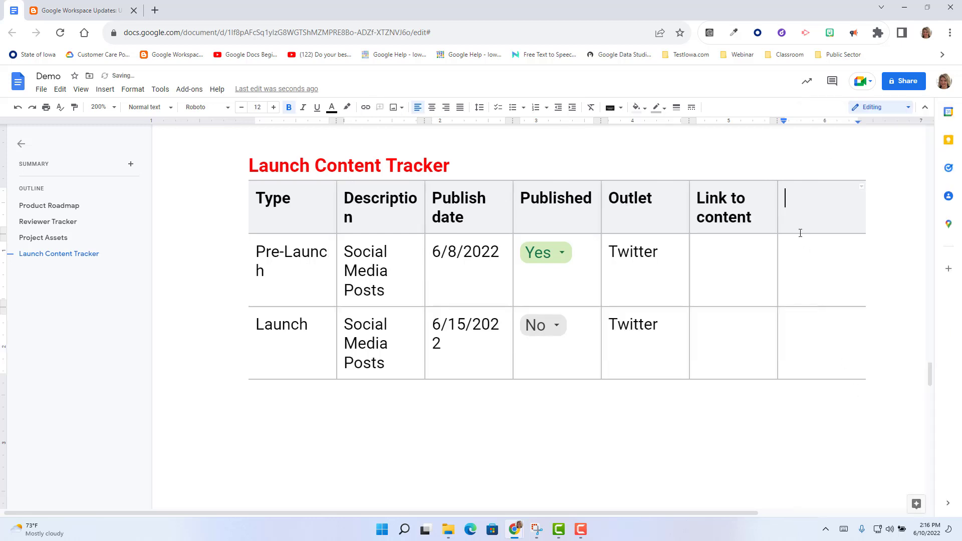
pyautogui.write('To Do')
pyautogui.click(808, 268)
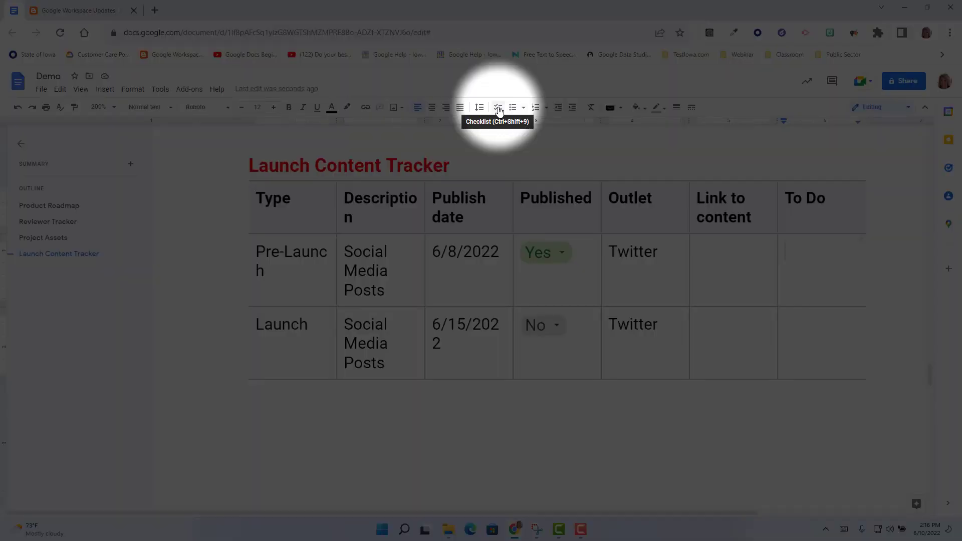
pyautogui.click(498, 109)
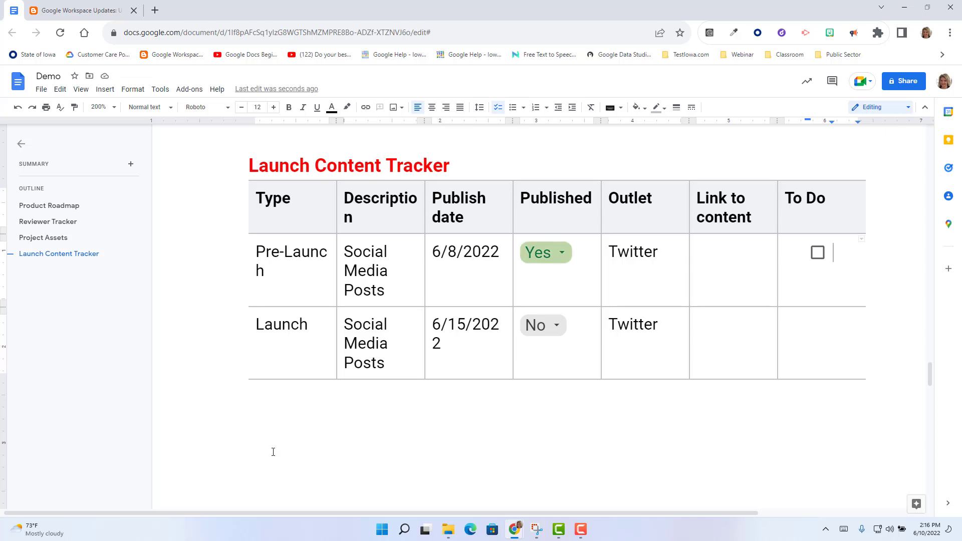
# - Start a new custom dropdown below the Launch Content Tracker table and set its template name to New
pyautogui.click(285, 429)
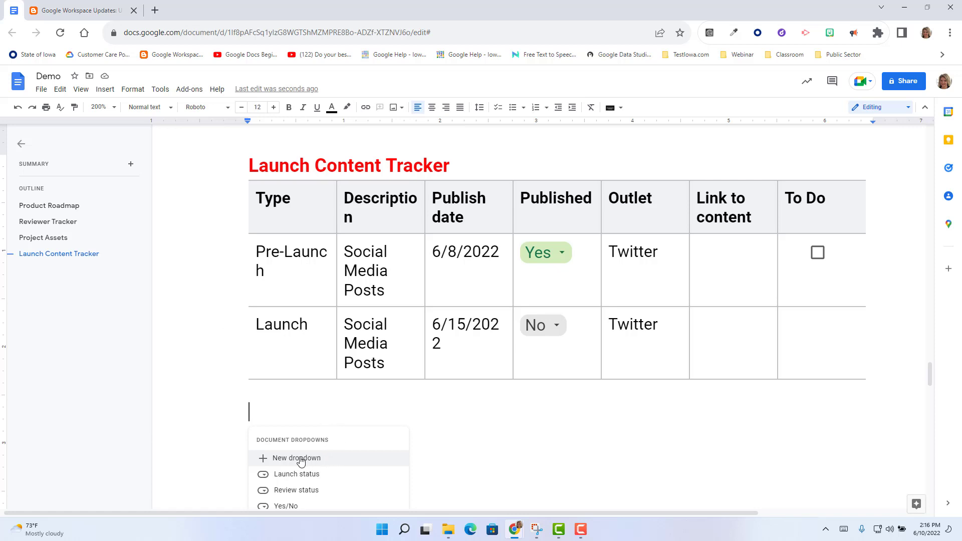
pyautogui.scroll(-2, 301, 458)
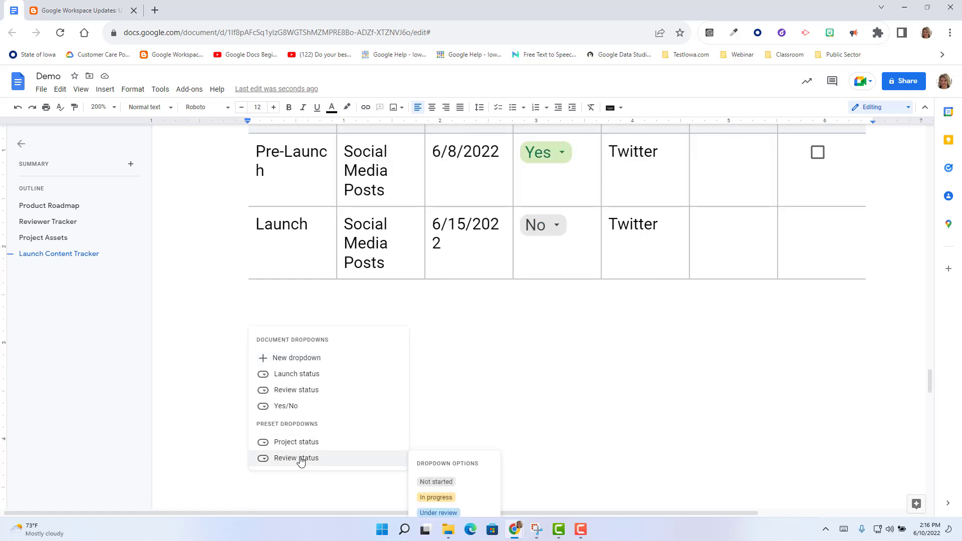
pyautogui.click(289, 359)
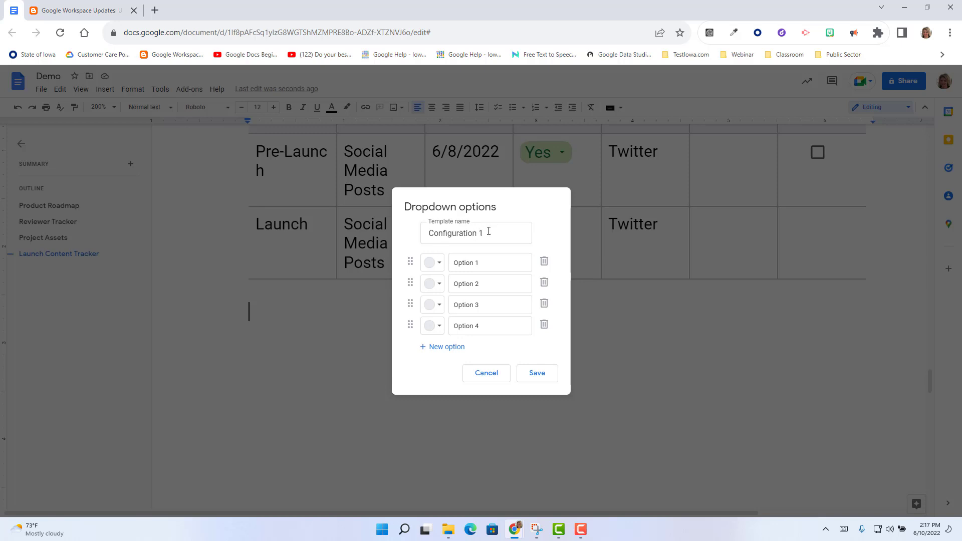
pyautogui.moveTo(488, 233); pyautogui.dragTo(408, 230)
pyautogui.write('New')
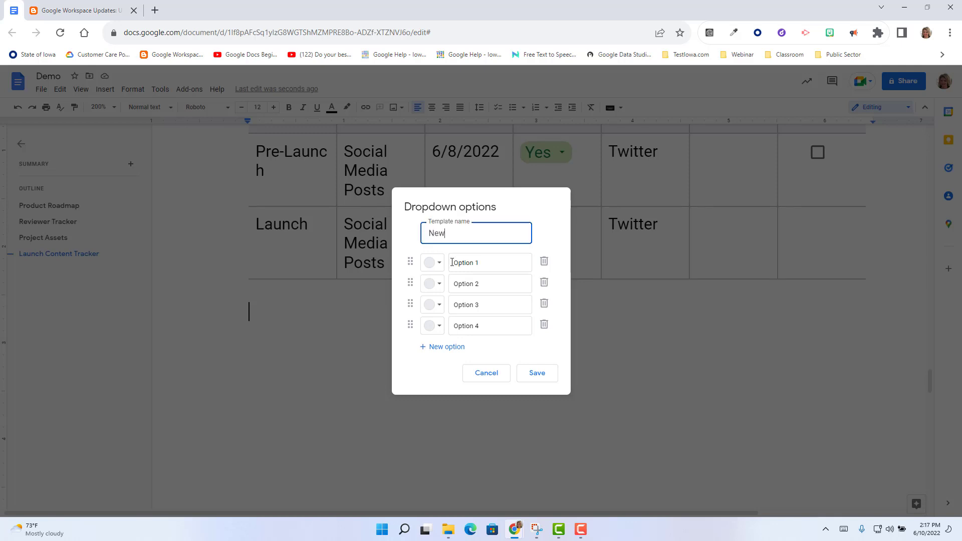
# - Name the first three dropdown options Maybe, Yes and No, and give Maybe the dark brown color
pyautogui.moveTo(450, 262); pyautogui.dragTo(486, 306)
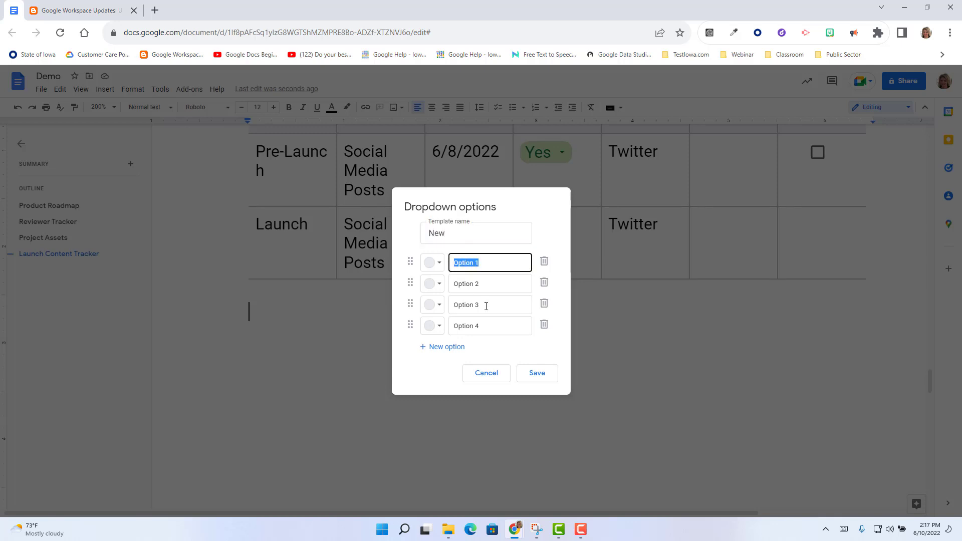
pyautogui.write('Maybe')
pyautogui.press('Tab')
pyautogui.write('Yes')
pyautogui.press('Tab')
pyautogui.write('No')
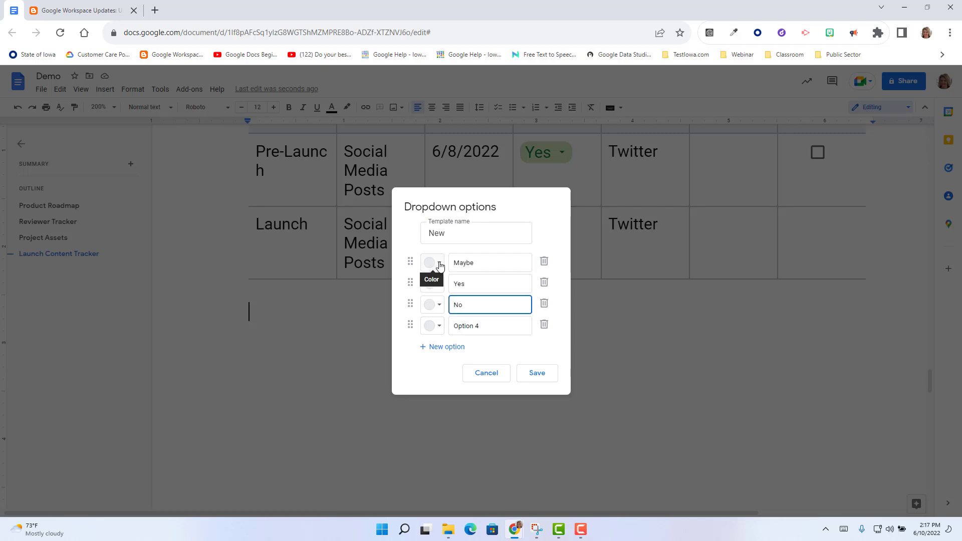
pyautogui.click(438, 262)
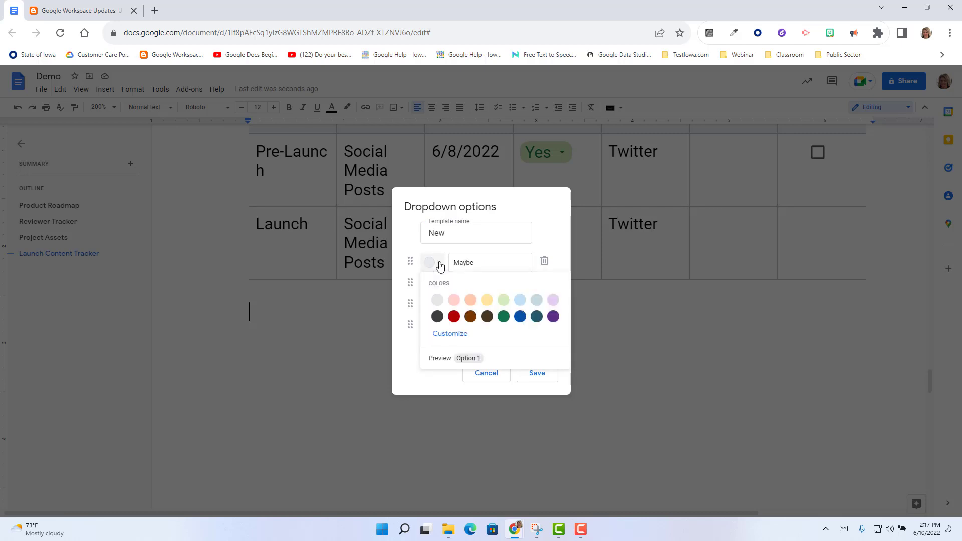
pyautogui.click(487, 316)
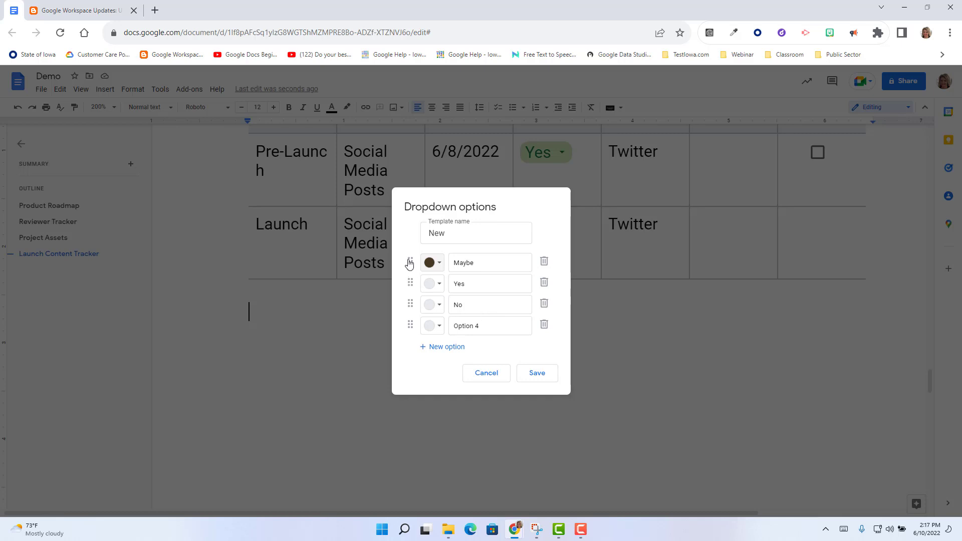
# - Move the Yes option above Maybe, remove the unused Option 4 and save the dropdown template
pyautogui.moveTo(410, 283); pyautogui.dragTo(410, 263)
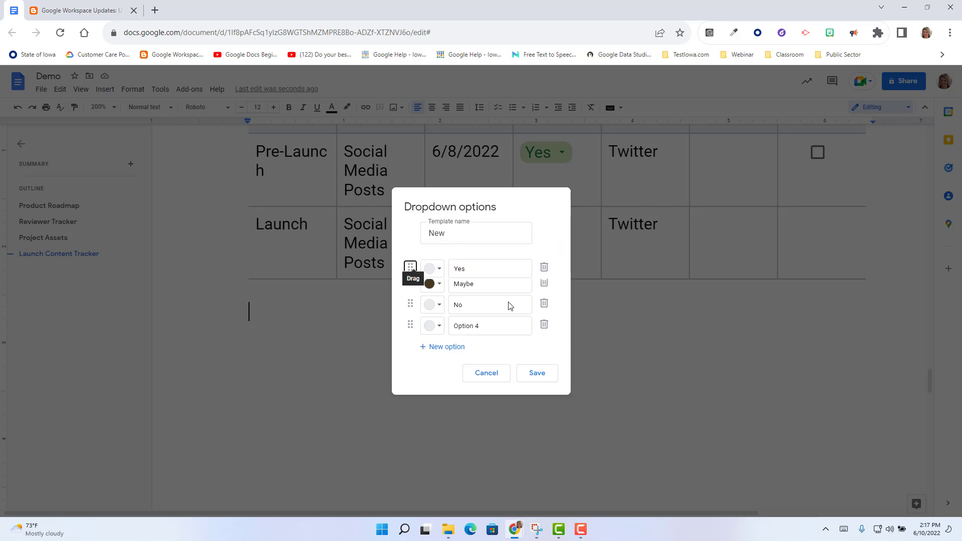
pyautogui.click(545, 326)
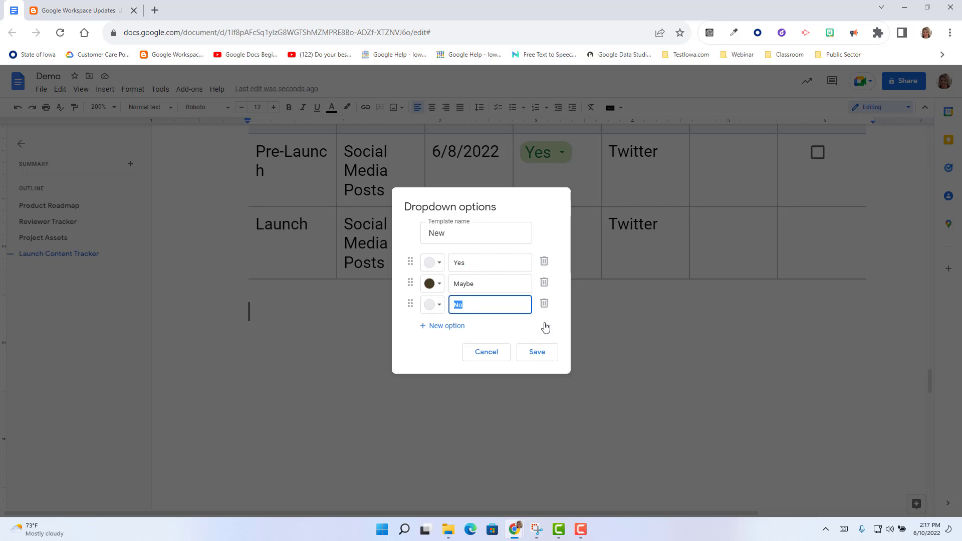
pyautogui.click(536, 352)
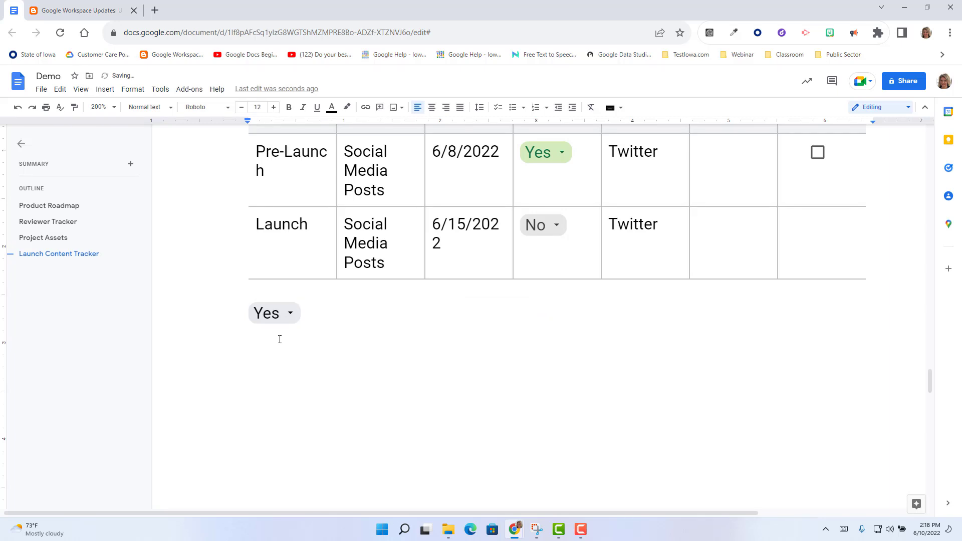
# - Insert a second dropdown on the line below using the saved New template and open its list of options
pyautogui.press('Return')
pyautogui.write('@drop')
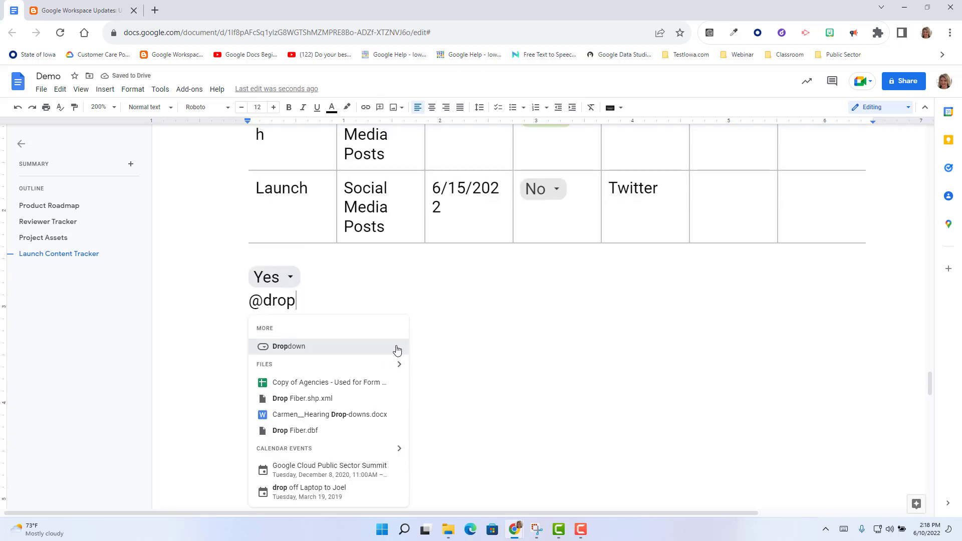
pyautogui.click(395, 347)
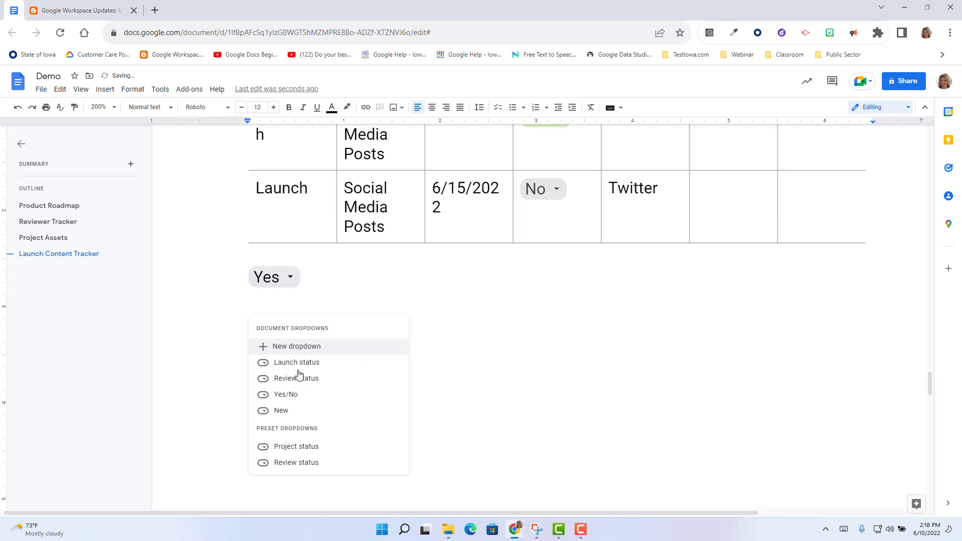
pyautogui.click(281, 412)
pyautogui.click(292, 302)
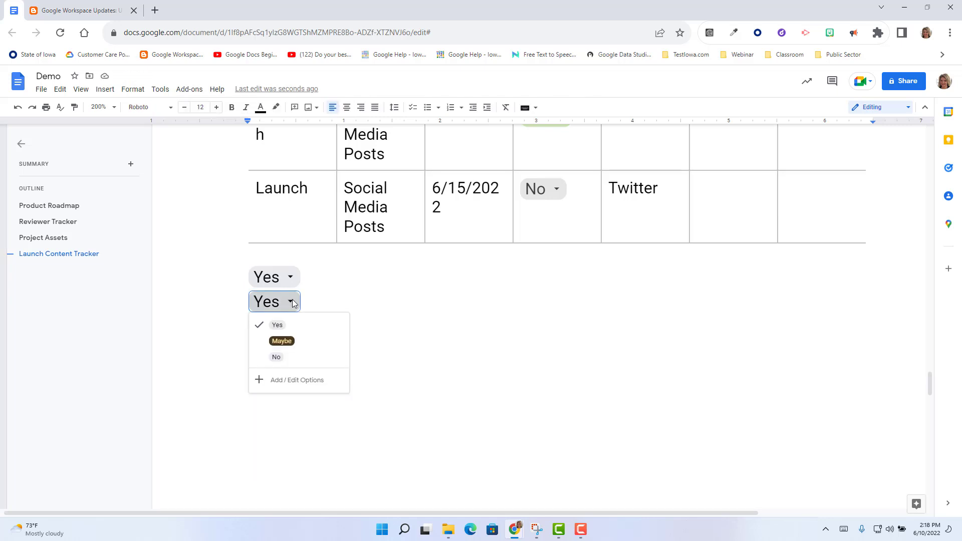